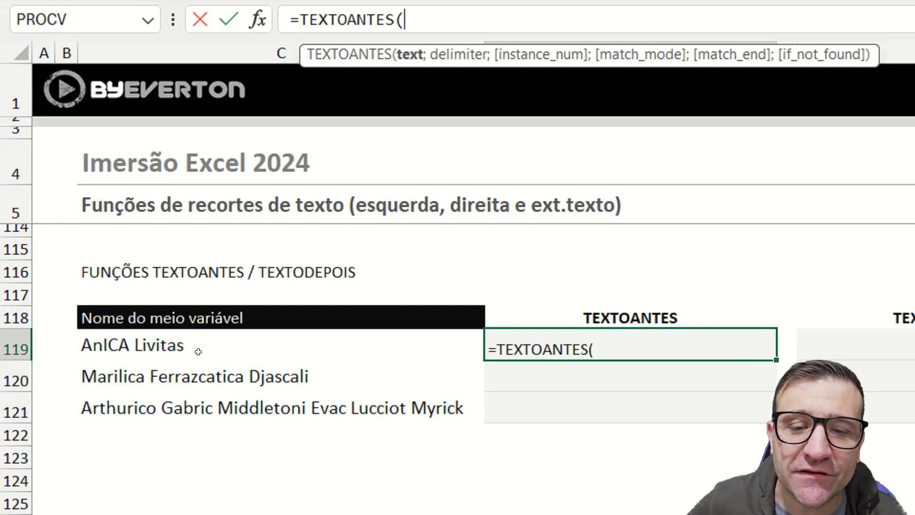
Reference cell C119 as the text argument of the TEXTOANTES formula in D119.
left_click(61, 487)
type(";")
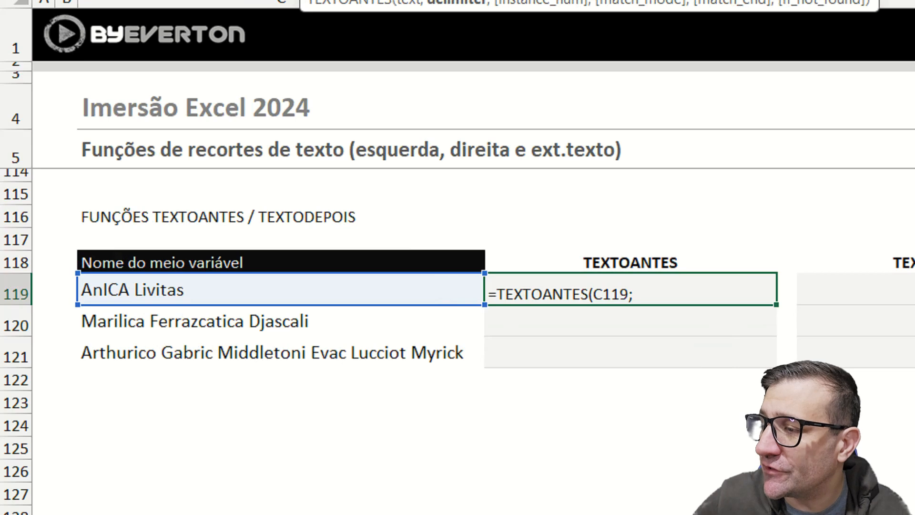
key("ctrl+2")
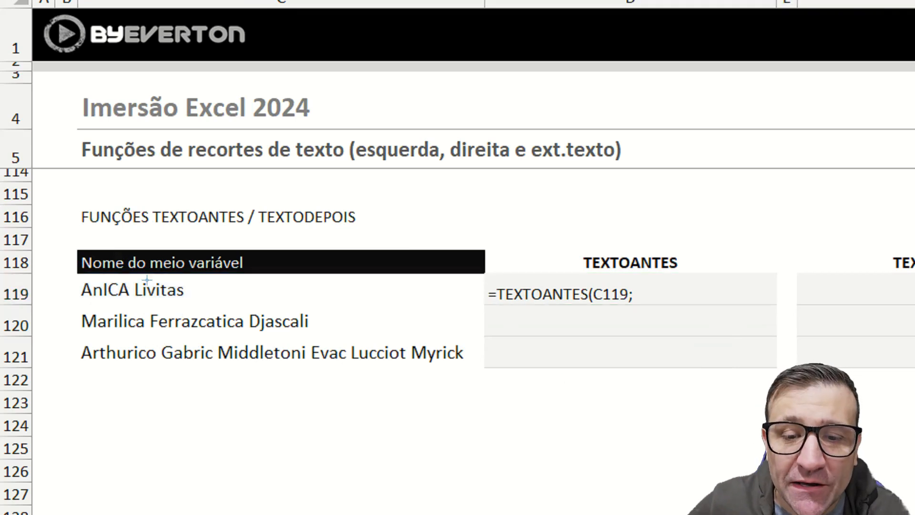
left_click_drag(115, 272, 162, 335)
left_click_drag(234, 300, 261, 330)
left_click_drag(142, 337, 178, 376)
left_click_drag(199, 337, 236, 371)
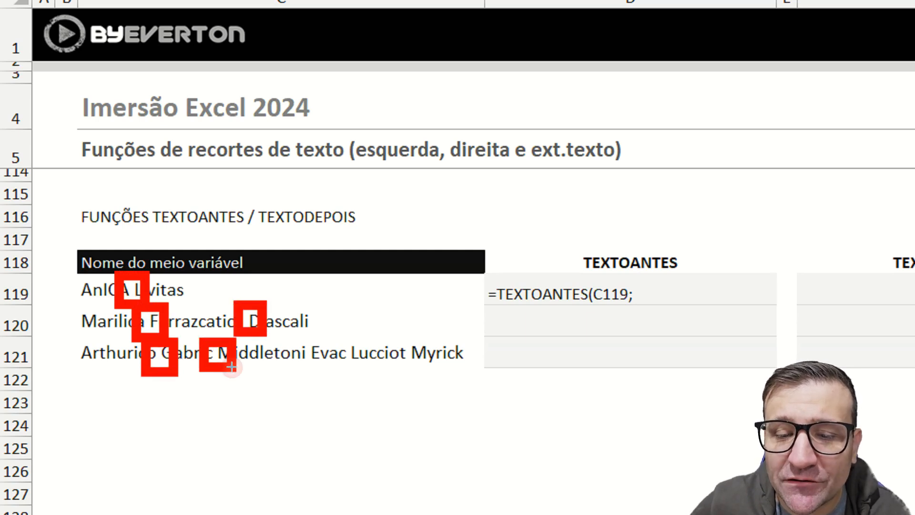
left_click_drag(290, 337, 330, 373)
left_click_drag(328, 336, 355, 369)
left_click_drag(397, 326, 428, 373)
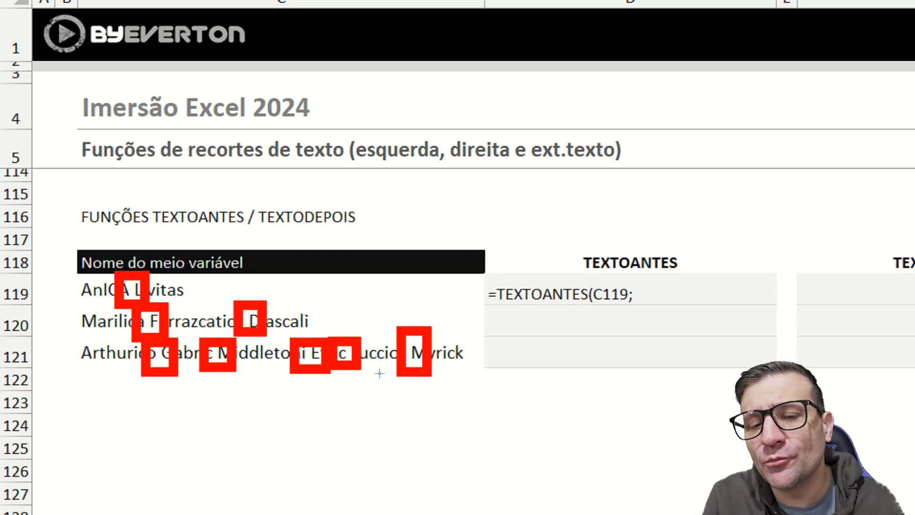
key("Escape")
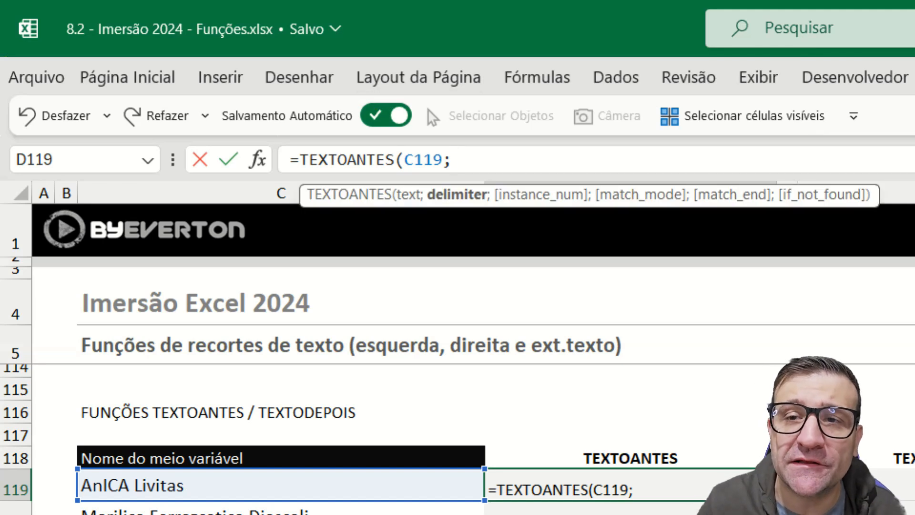
Complete the TEXTOANTES formula in D119 with a space delimiter, instance 1, case-insensitive match mode 1 and match end 0.
type("\" \";")
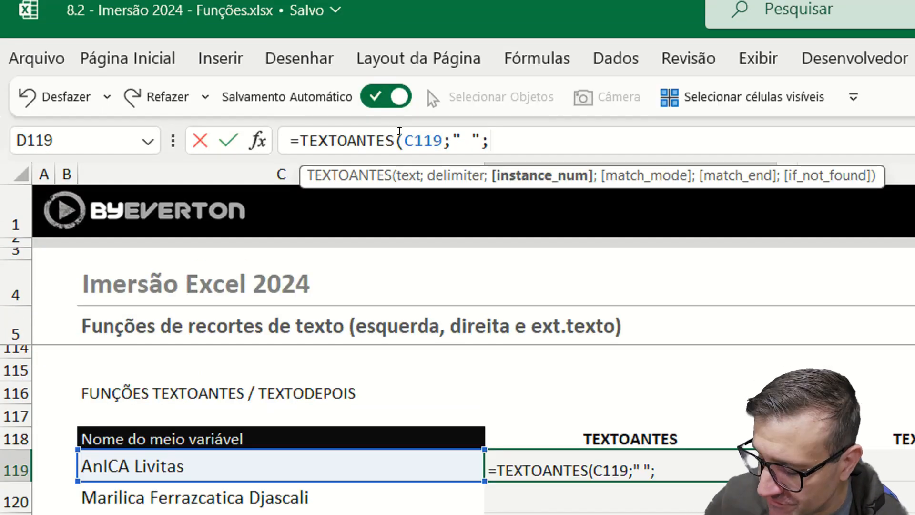
type("1")
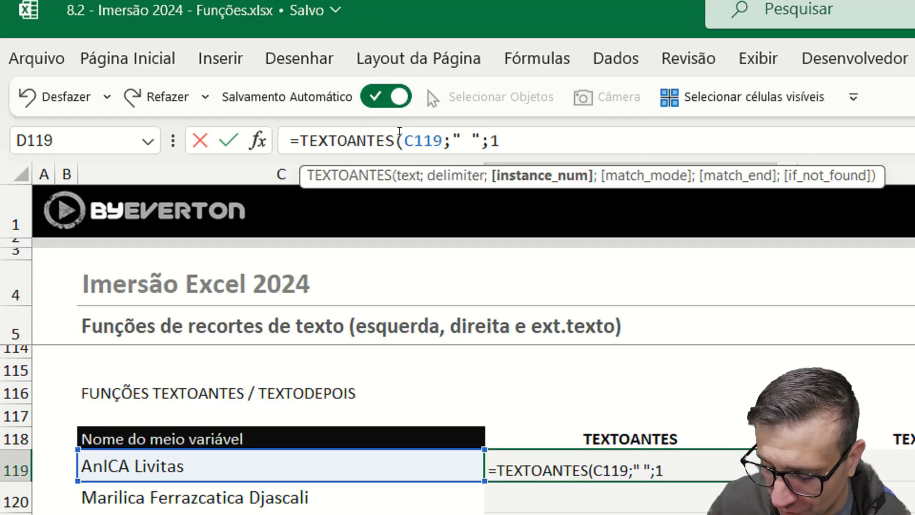
type(";")
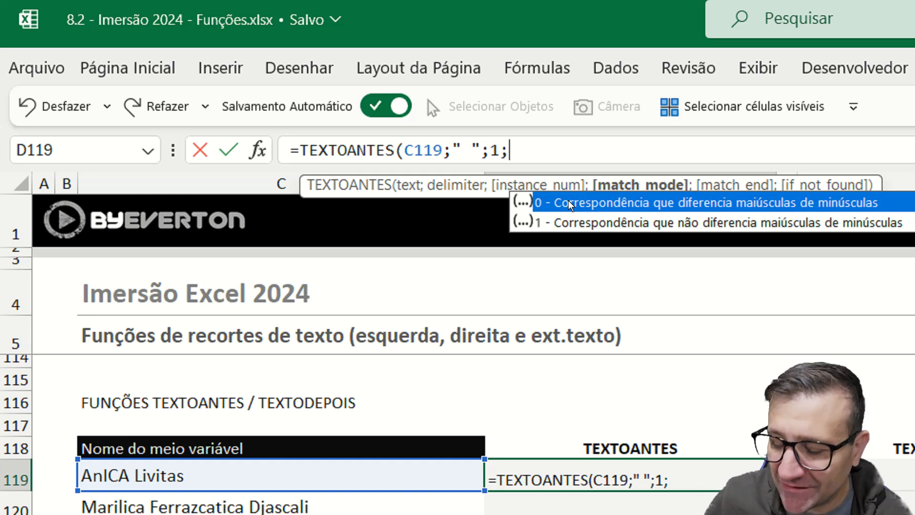
type("1;")
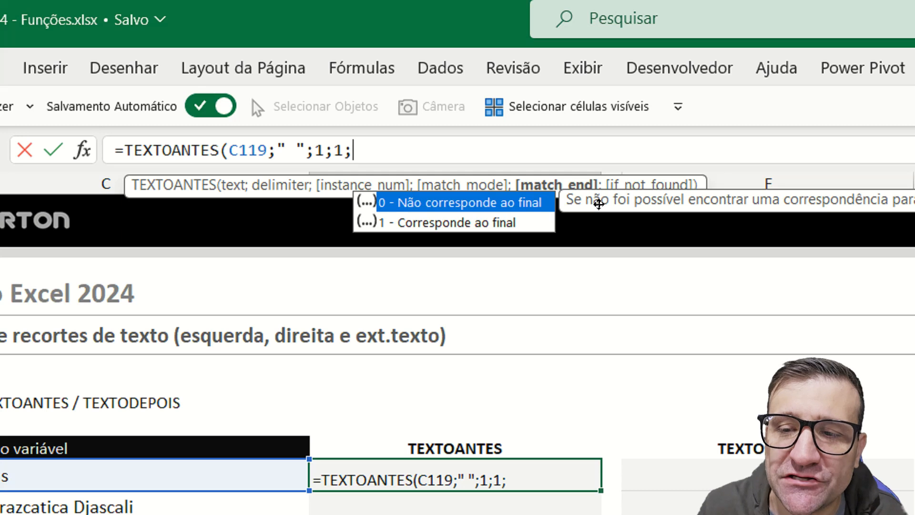
type("0")
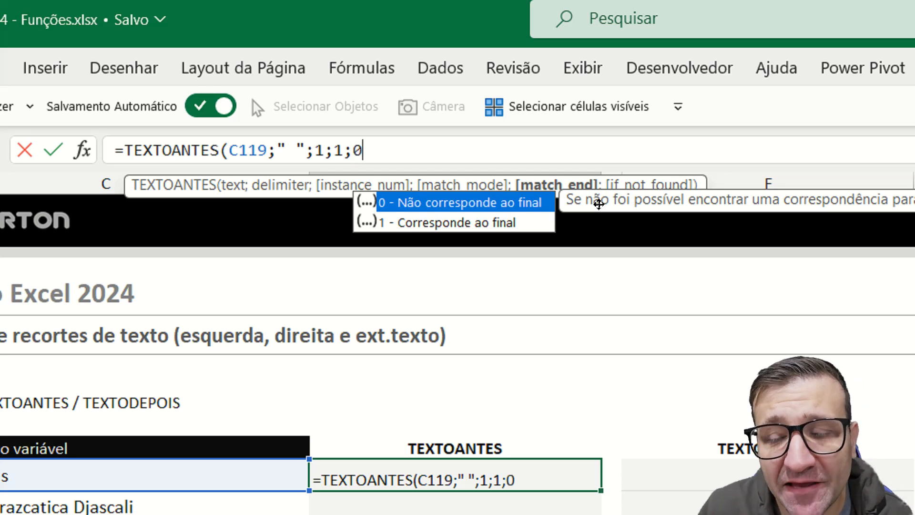
type(";")
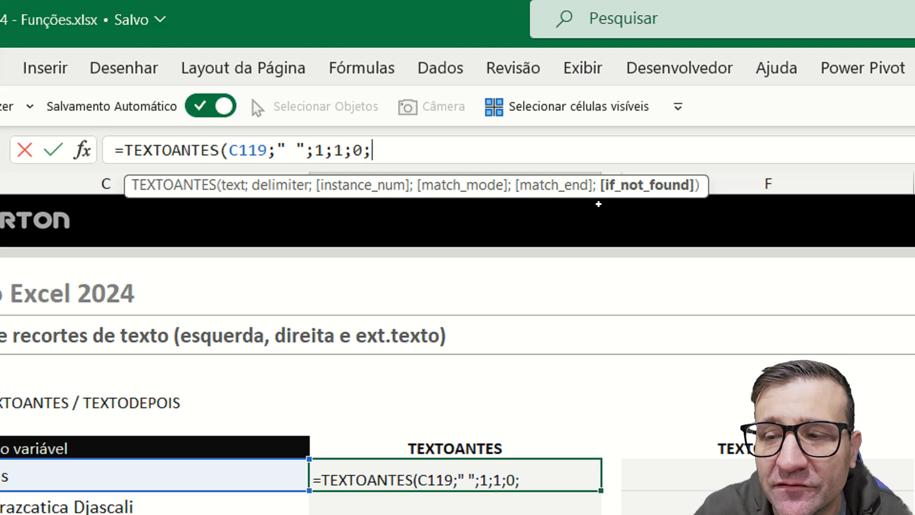
key("BackSpace")
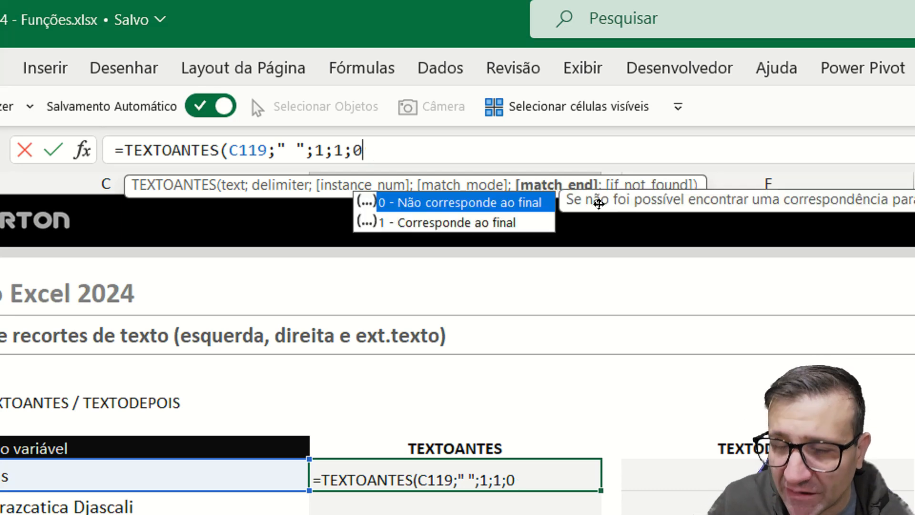
type(")")
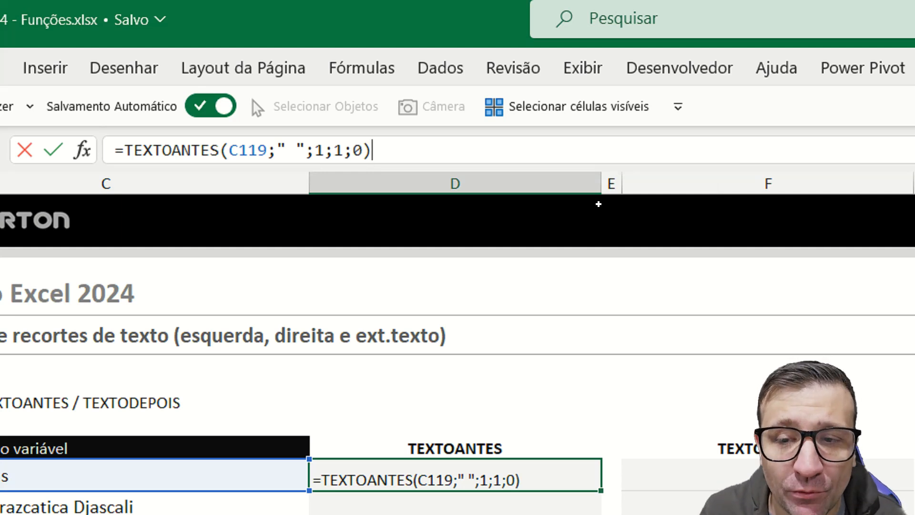
key("Return")
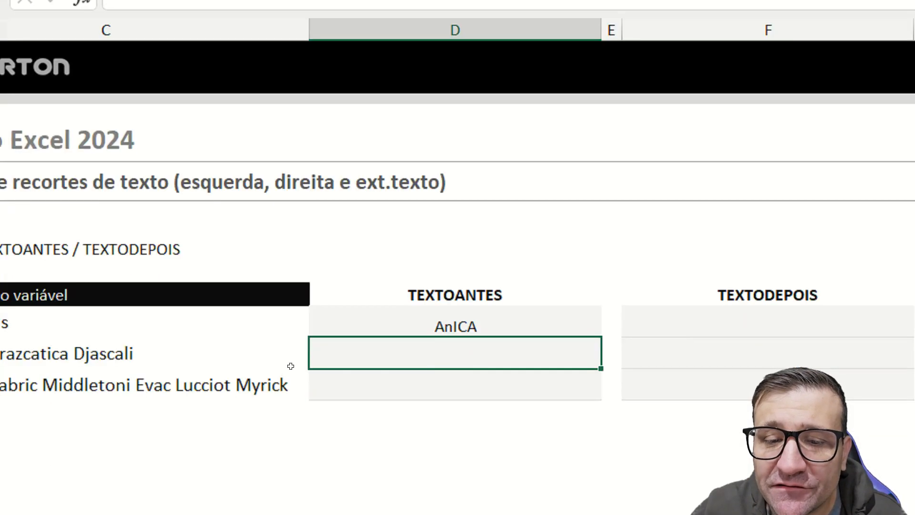
key("alt+Tab")
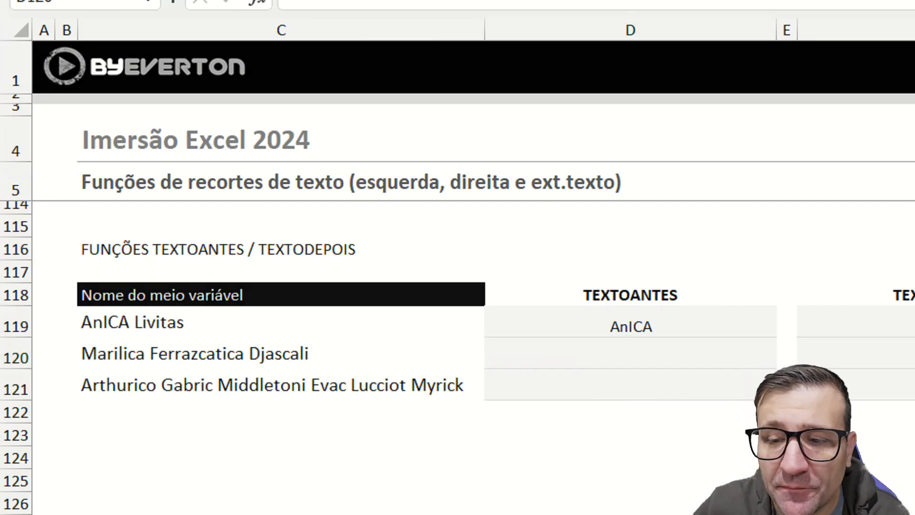
mouse_move(593, 328)
left_mouse_down()
mouse_move(128, 324)
mouse_move(136, 326)
left_mouse_up()
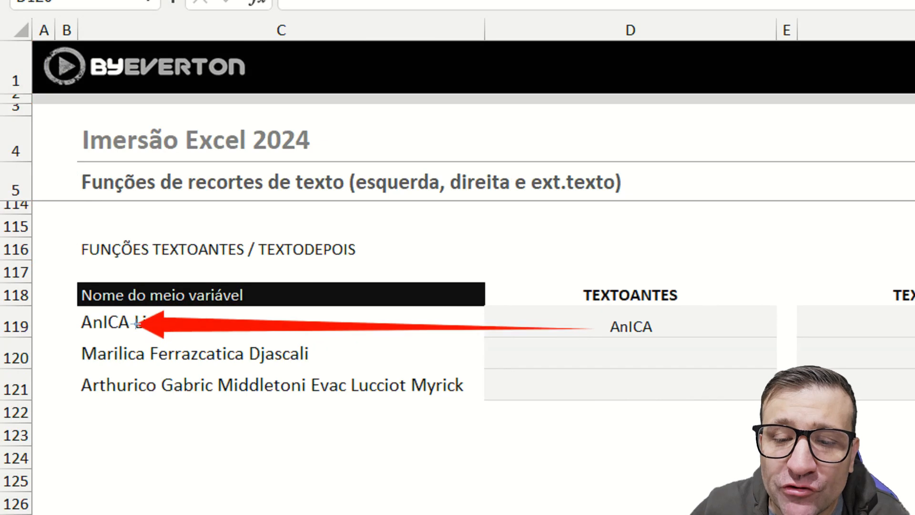
key("Escape")
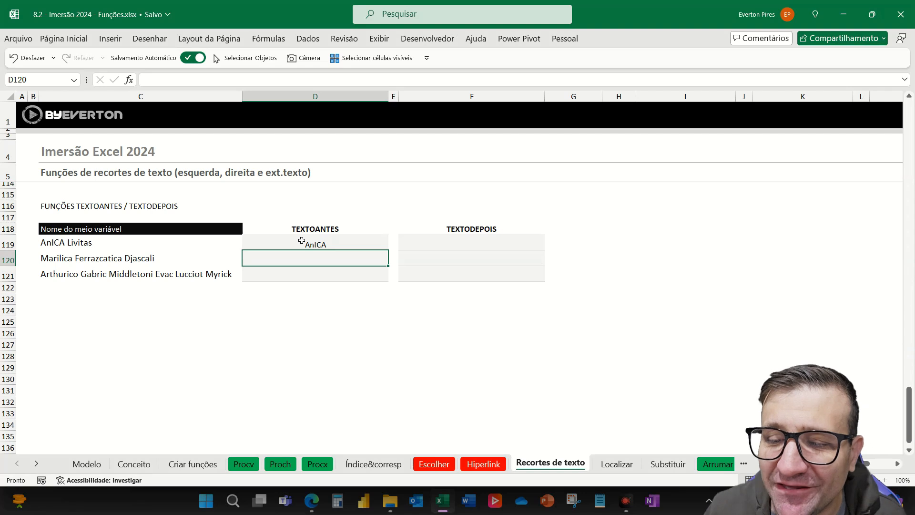
Select cell F119, the first result cell of the TEXTODEPOIS column.
key("Up")
key("Right")
key("Right")
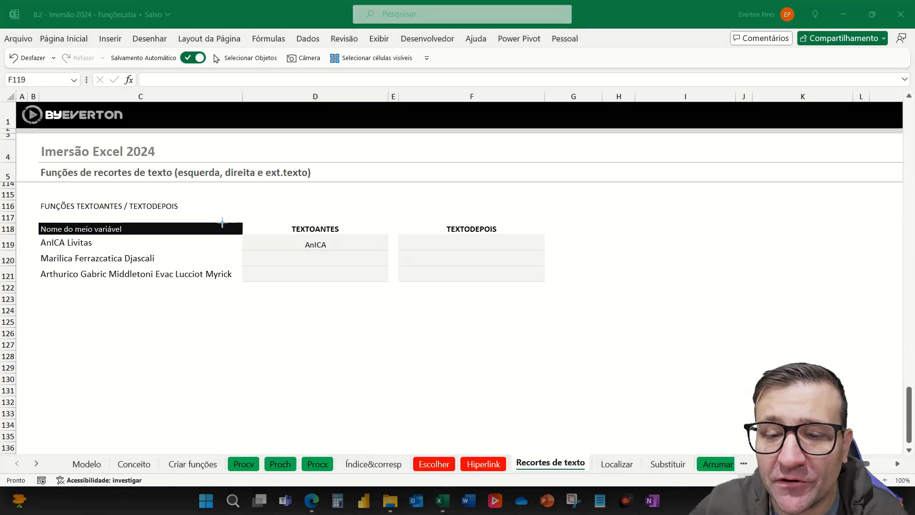
left_click_drag(222, 209, 93, 242)
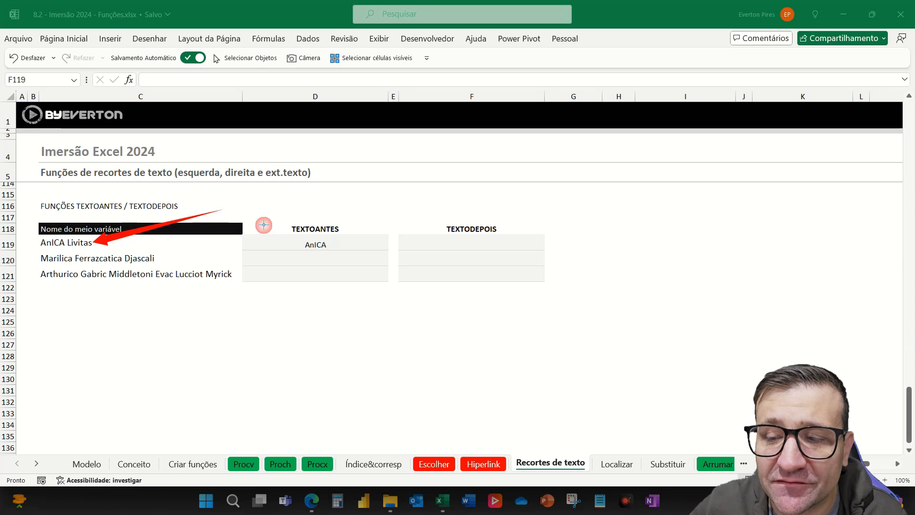
left_click_drag(368, 192, 451, 236)
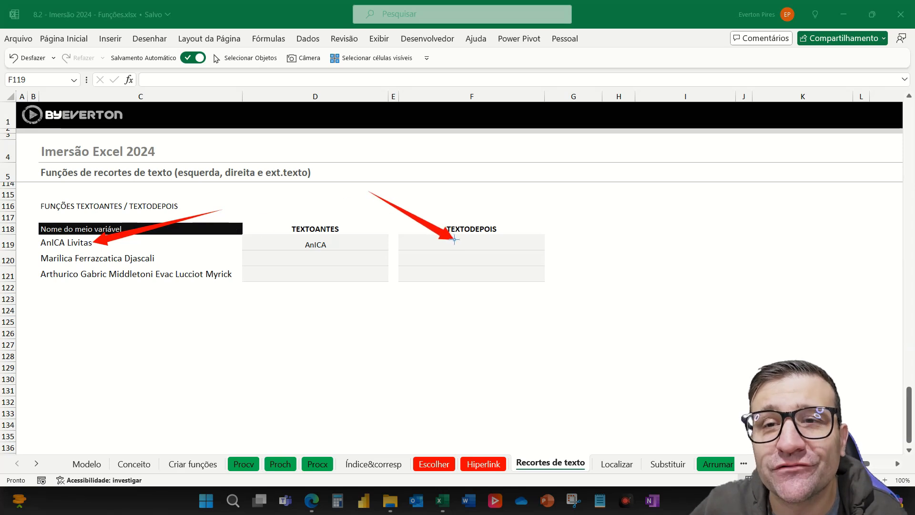
key("Escape")
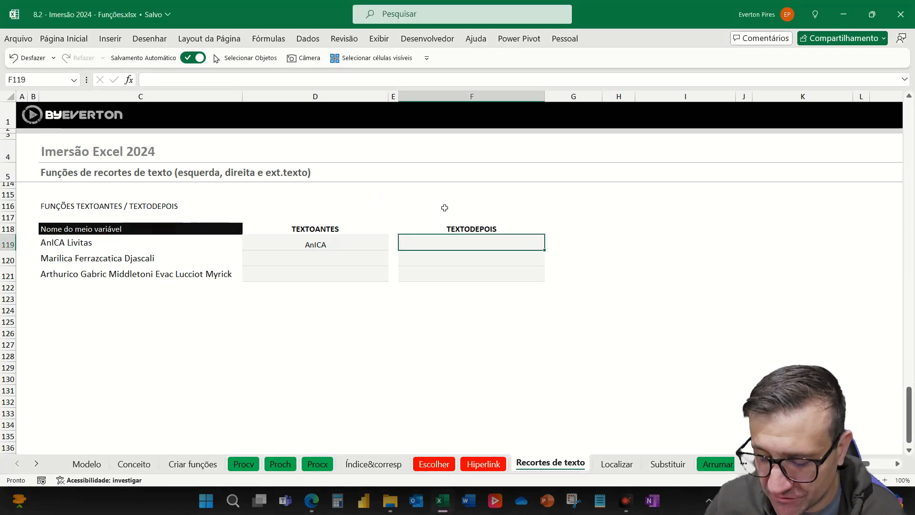
Enter the formula =TEXTODEPOIS(C119;" ";1) in F119 to extract the text after the first space.
type("=tex")
type("o")
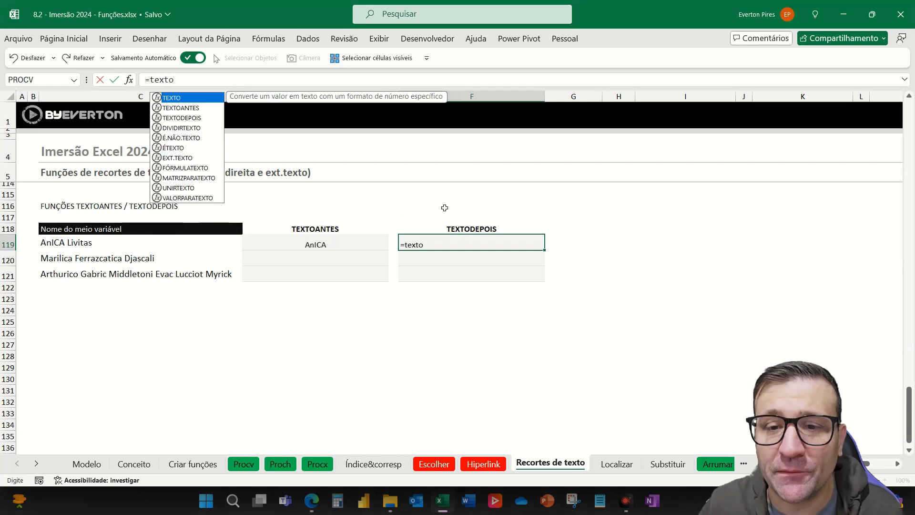
key("Down")
key("Down")
key("Tab")
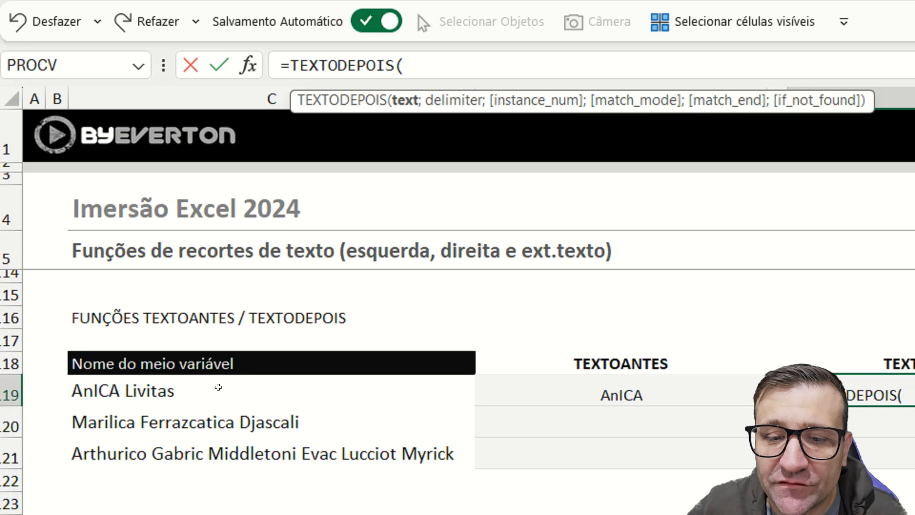
left_click(218, 387)
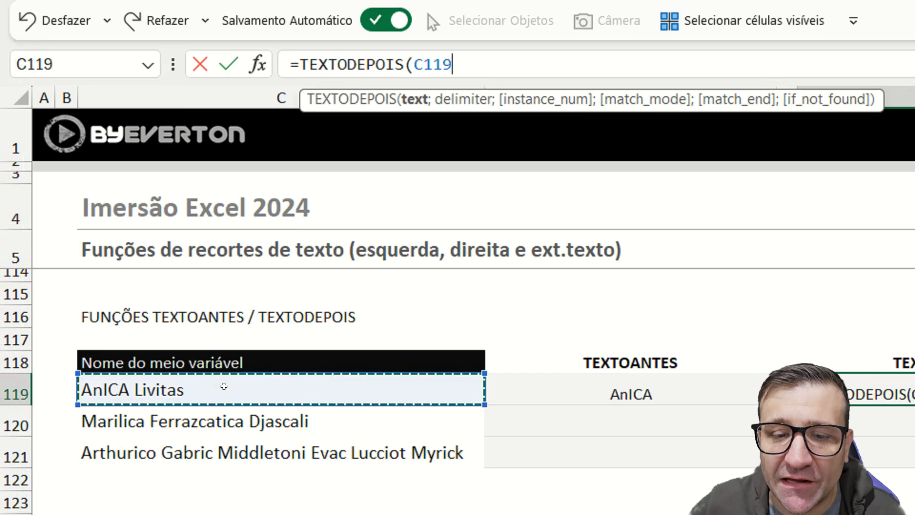
type(";")
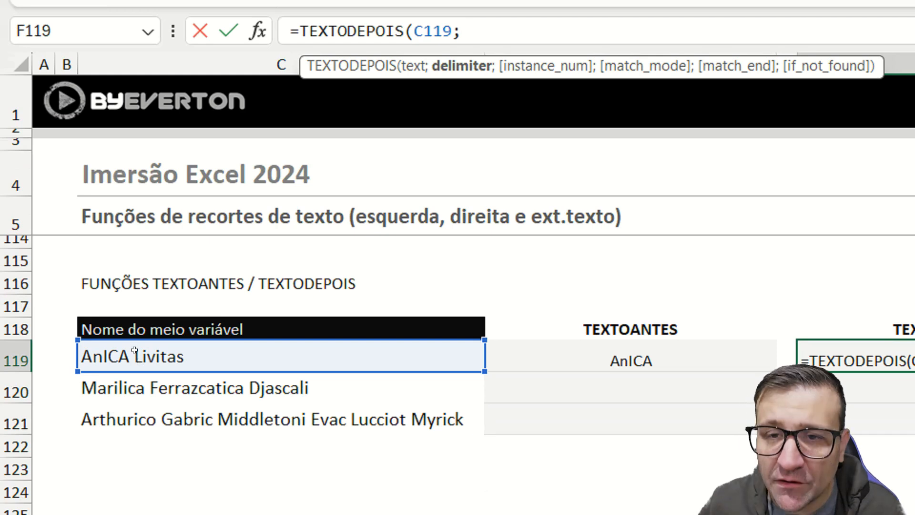
type("\" \";")
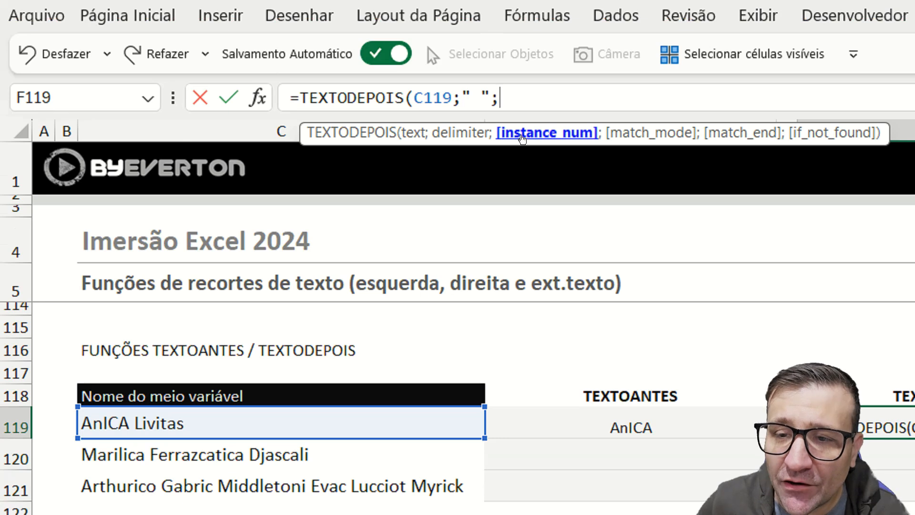
type("1)")
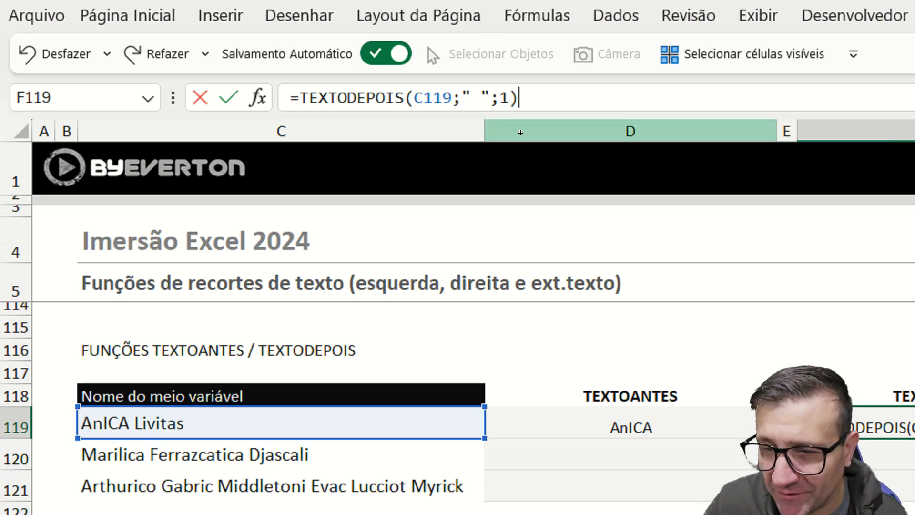
key("Return")
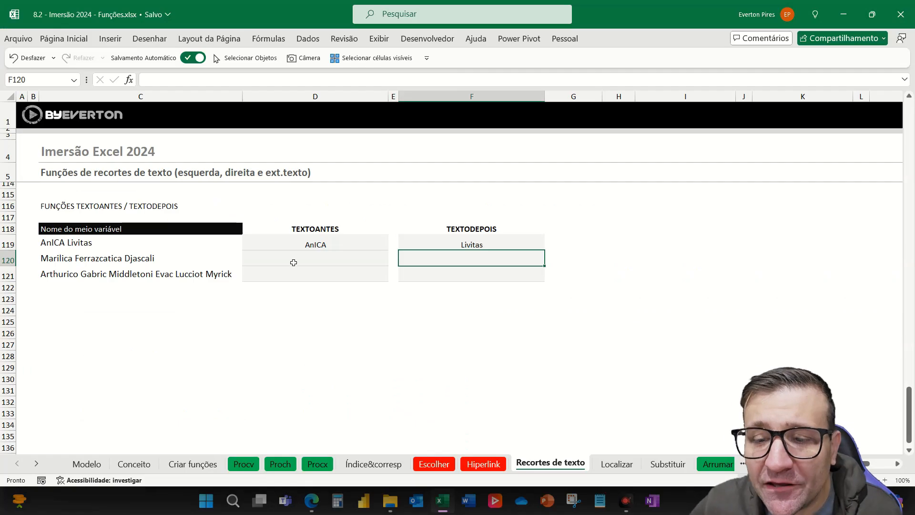
Enter the formula =TEXTOANTES(C120;" ";2;1) in D120 to extract the text before the second space.
left_click(582, 386)
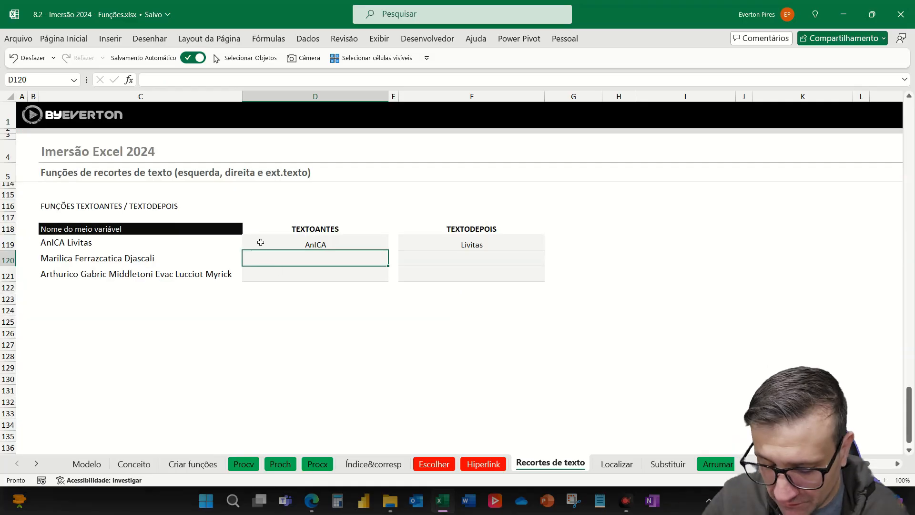
type("=tex")
key("Down")
key("Tab")
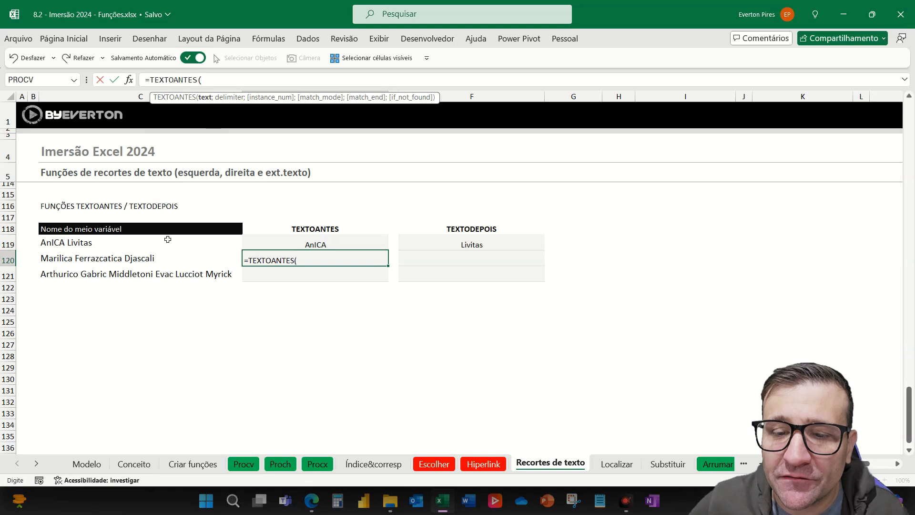
left_click(157, 257)
type(";")
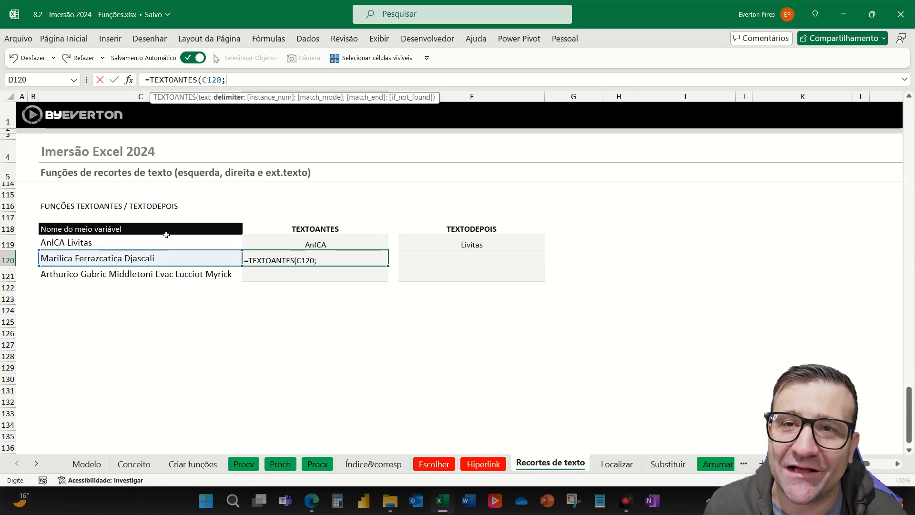
type("\"")
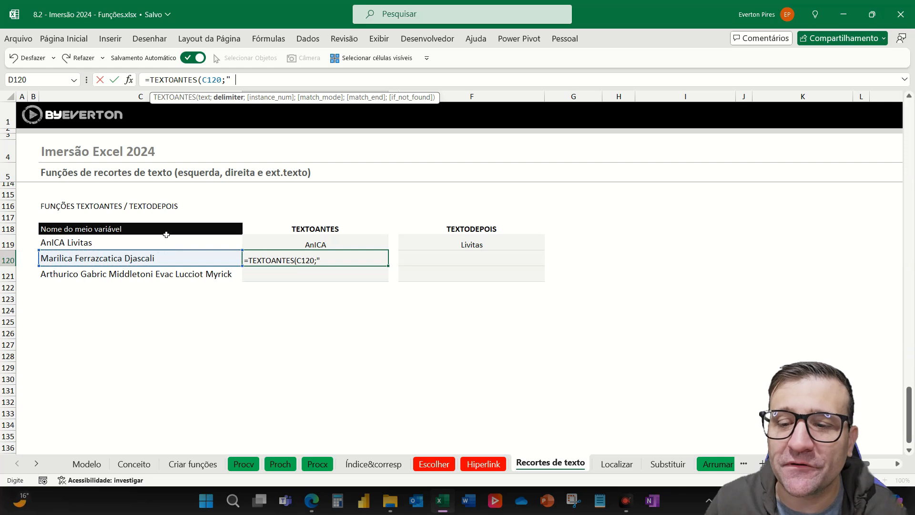
type(" \";")
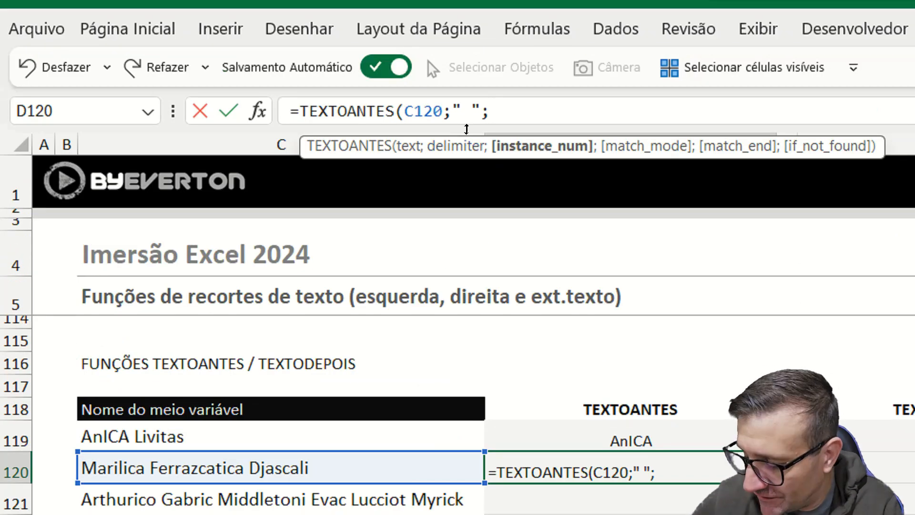
type("2;")
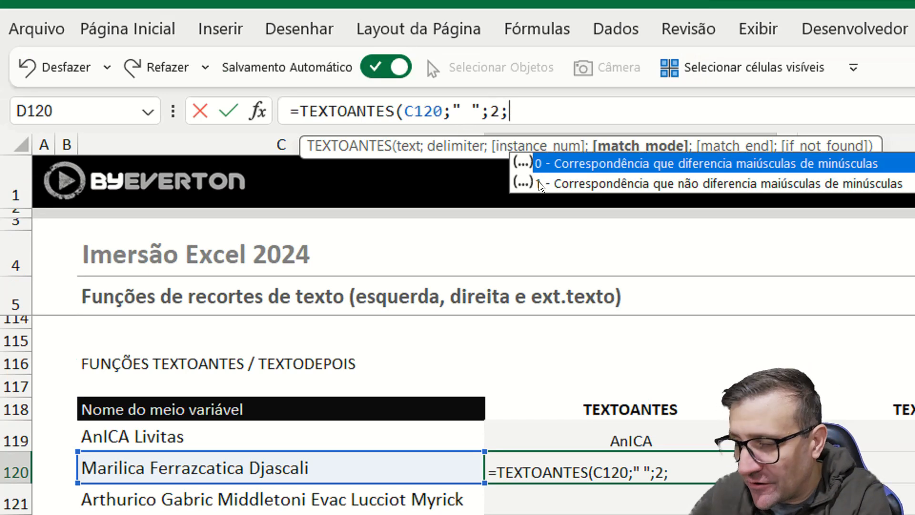
type("1)")
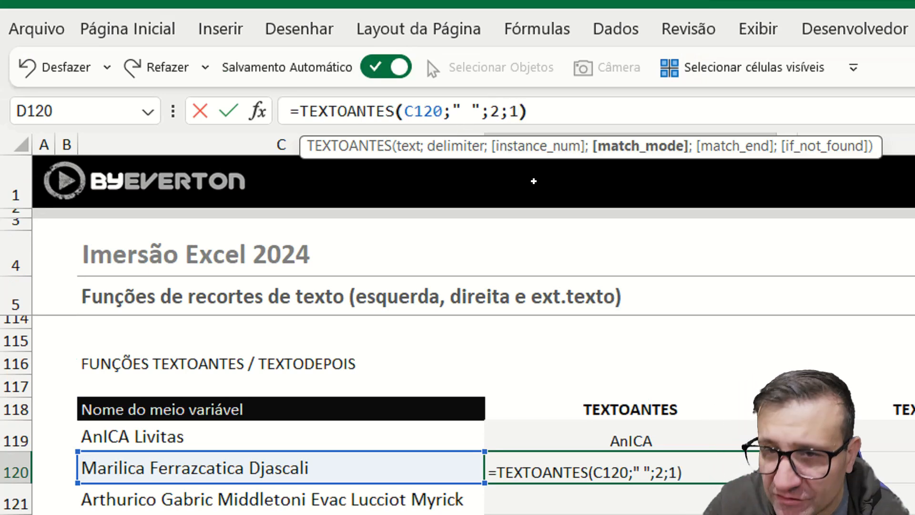
key("Return")
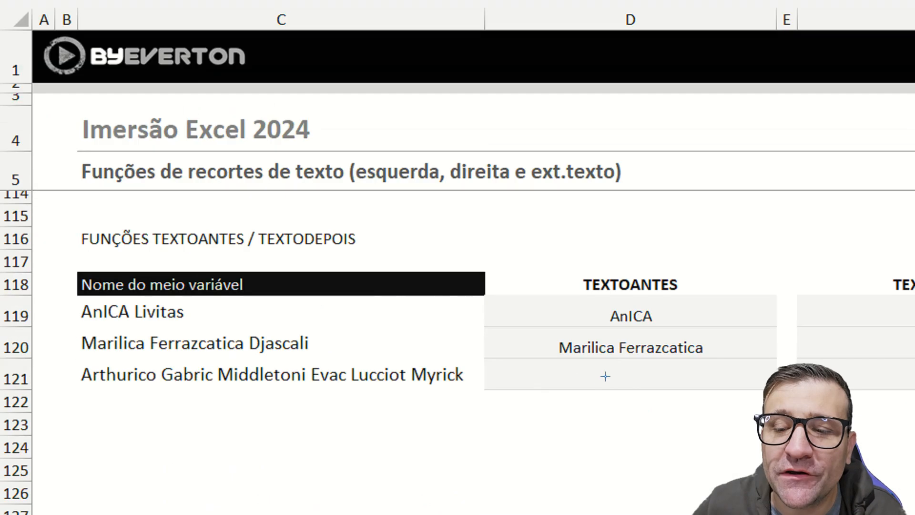
mouse_move(545, 332)
left_mouse_down()
mouse_move(604, 378)
mouse_move(719, 380)
mouse_move(729, 369)
left_mouse_up()
mouse_move(62, 322)
left_mouse_down()
mouse_move(76, 344)
mouse_move(252, 367)
mouse_move(238, 366)
left_mouse_up()
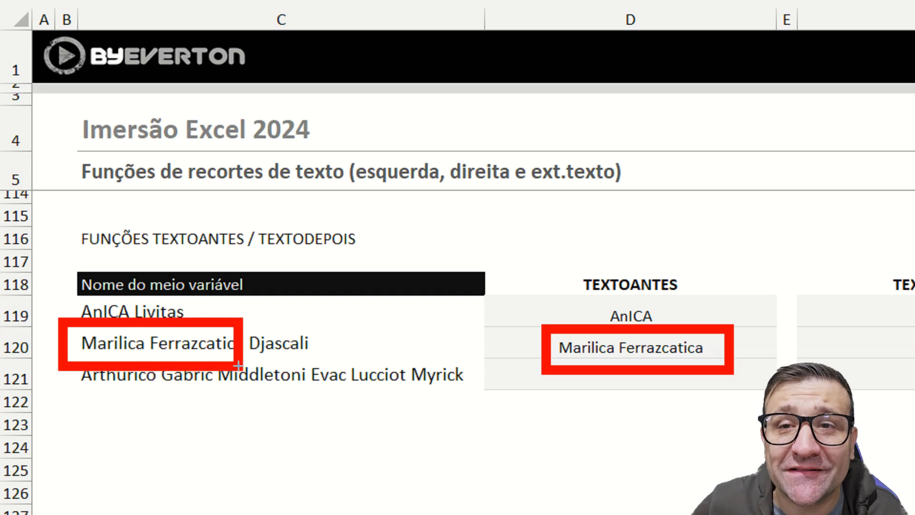
left_click_drag(220, 294, 263, 394)
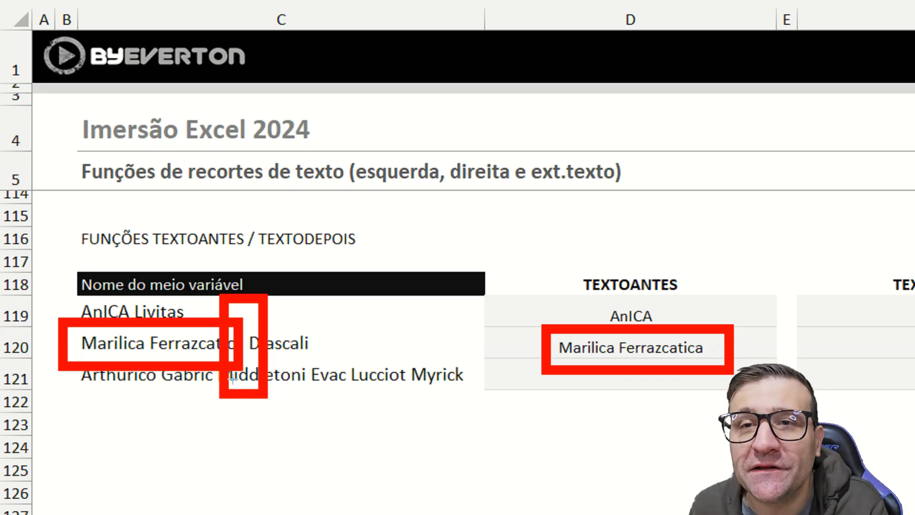
left_click(609, 381)
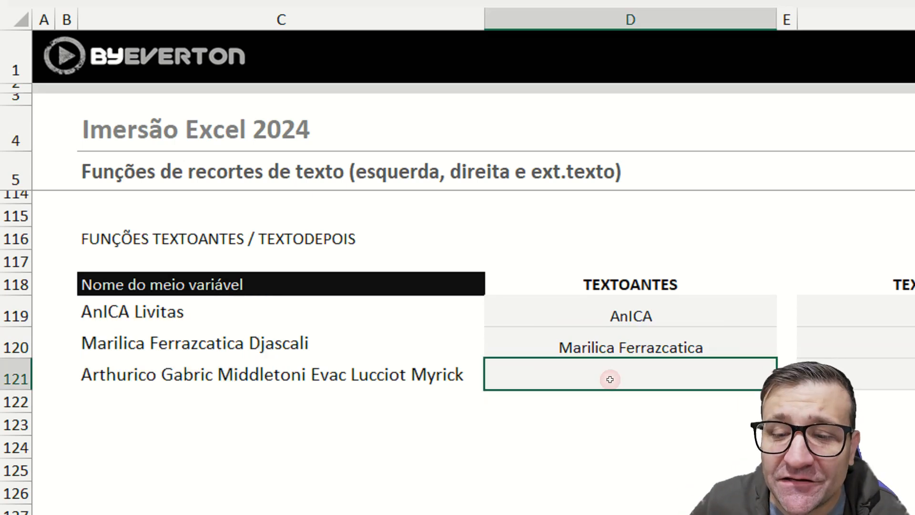
left_click(621, 337)
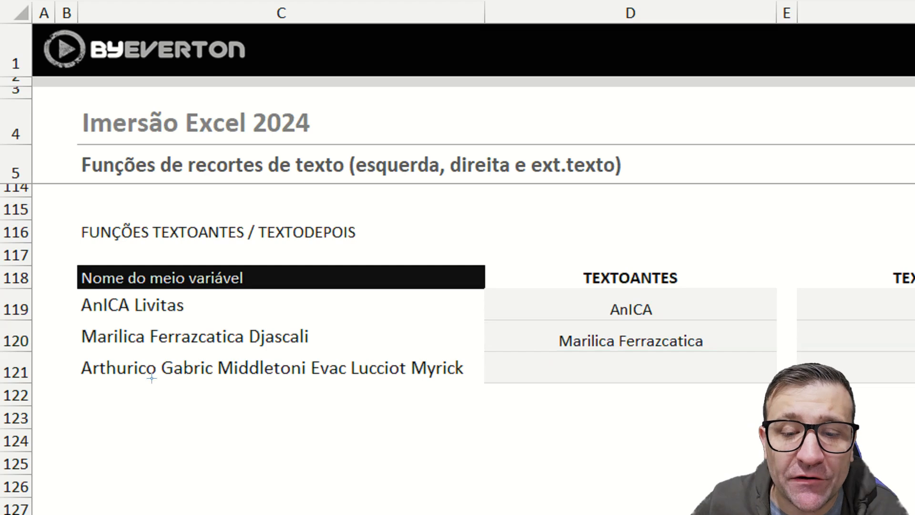
mouse_move(68, 350)
left_mouse_down()
mouse_move(175, 388)
mouse_move(329, 390)
left_mouse_up()
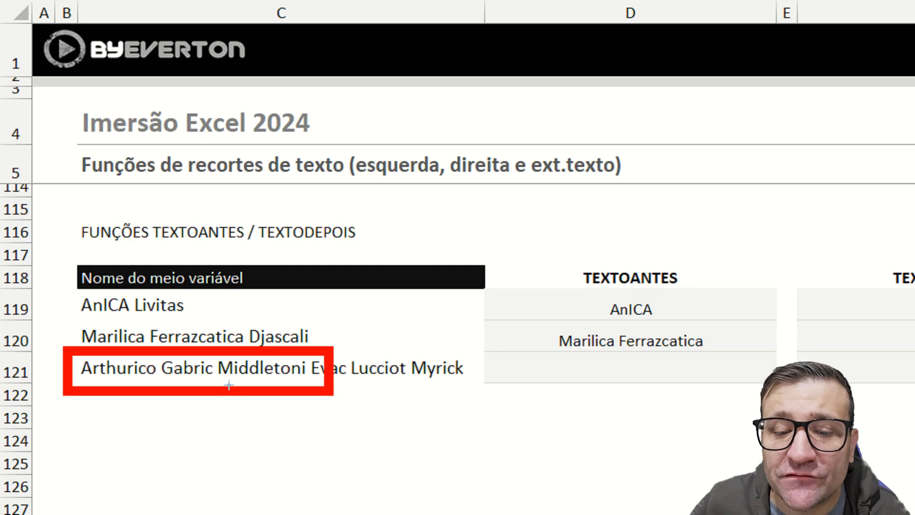
mouse_move(136, 360)
left_mouse_down()
mouse_move(180, 380)
mouse_move(227, 380)
left_mouse_up()
left_click_drag(294, 352, 323, 380)
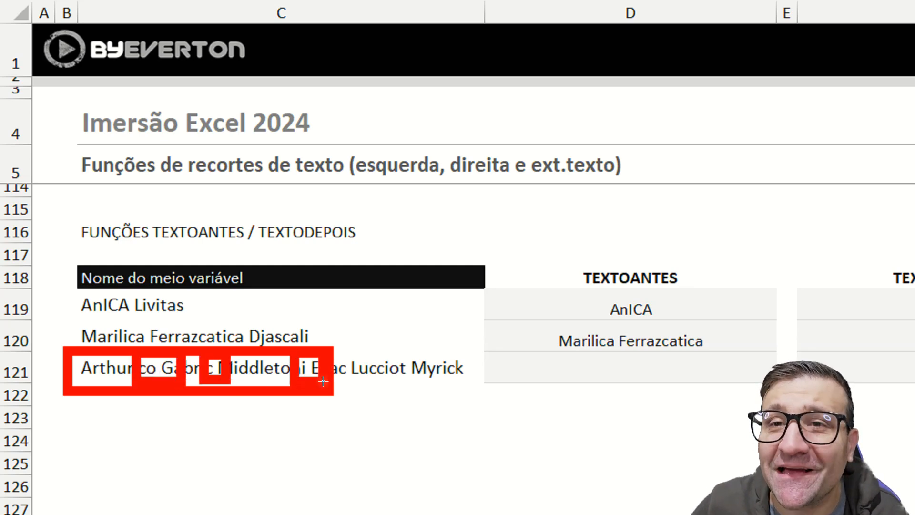
key("Escape")
Enter the formula =TEXTOANTES(C121;" ";3) in D121 to extract the text before the third space.
left_click(571, 360)
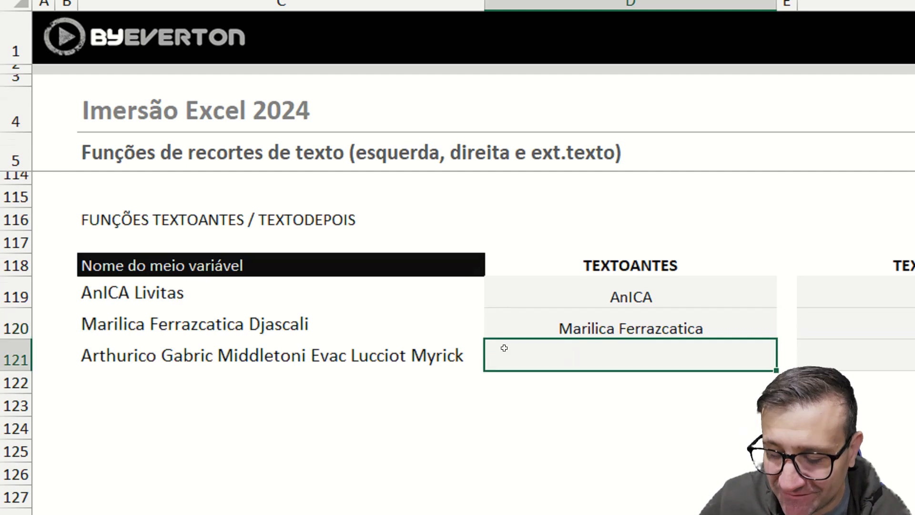
type("=text")
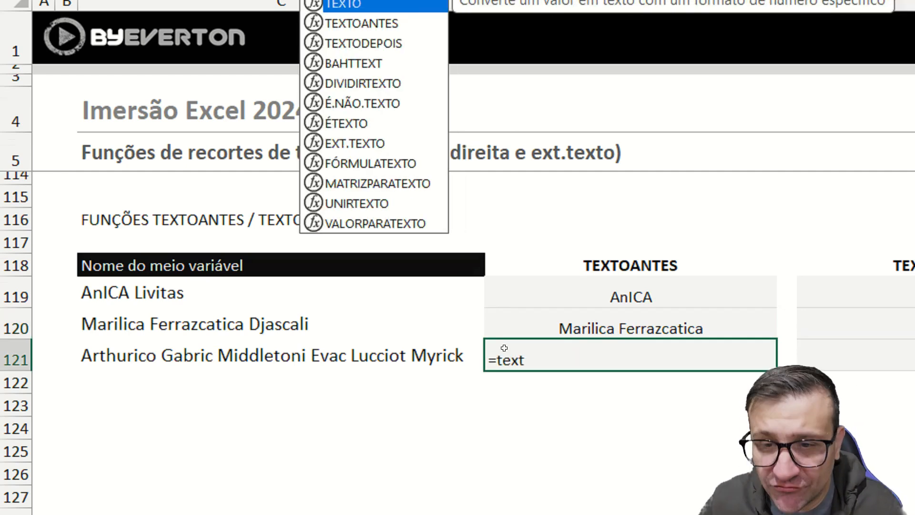
key("Down")
key("Tab")
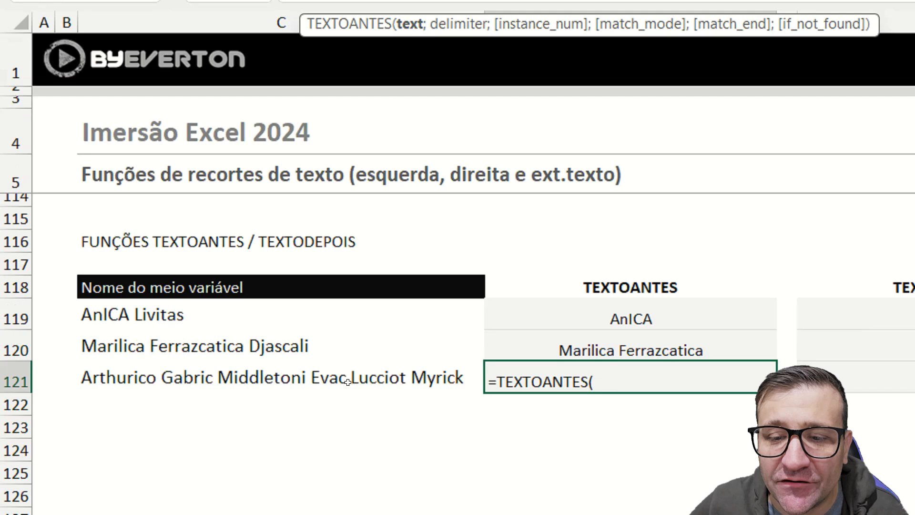
left_click(347, 479)
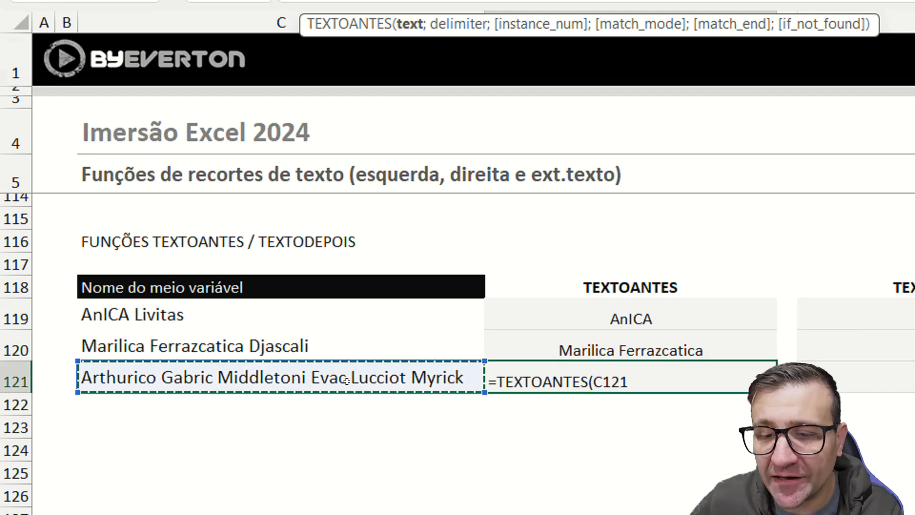
type(";")
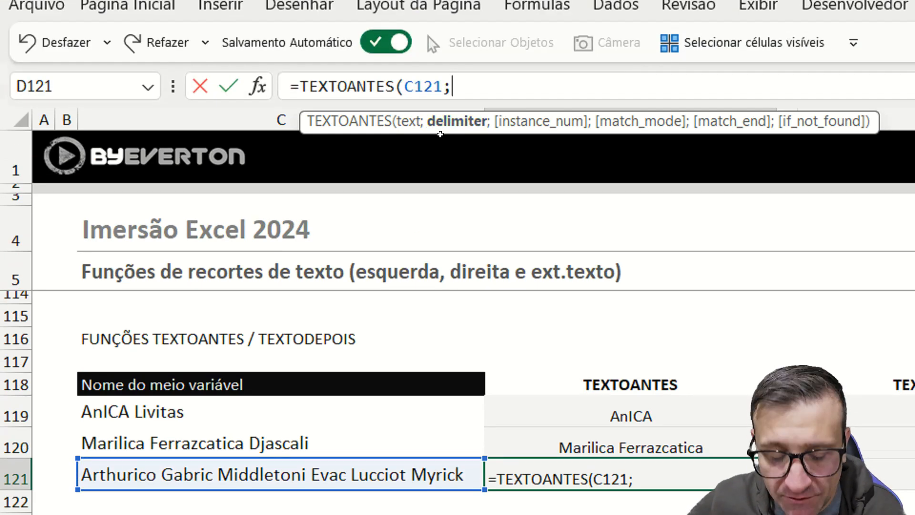
type("\" \"")
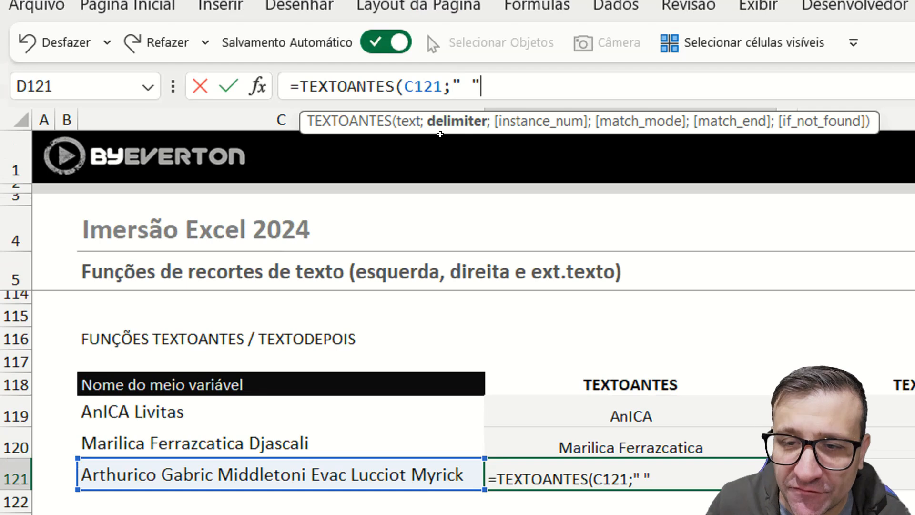
type(";")
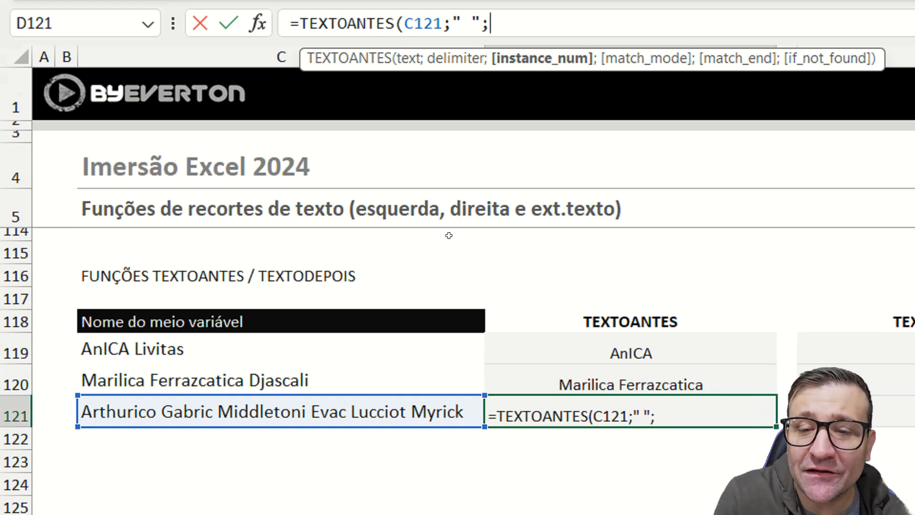
type("3)")
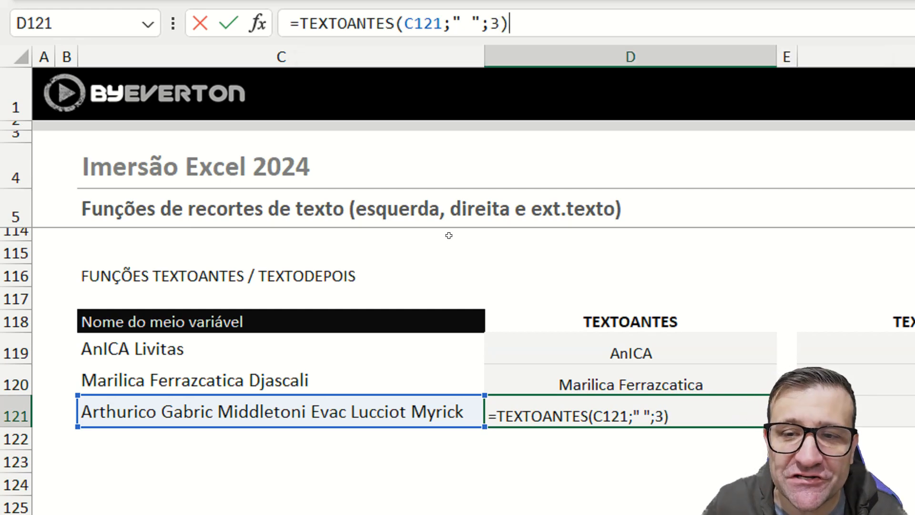
key("Return")
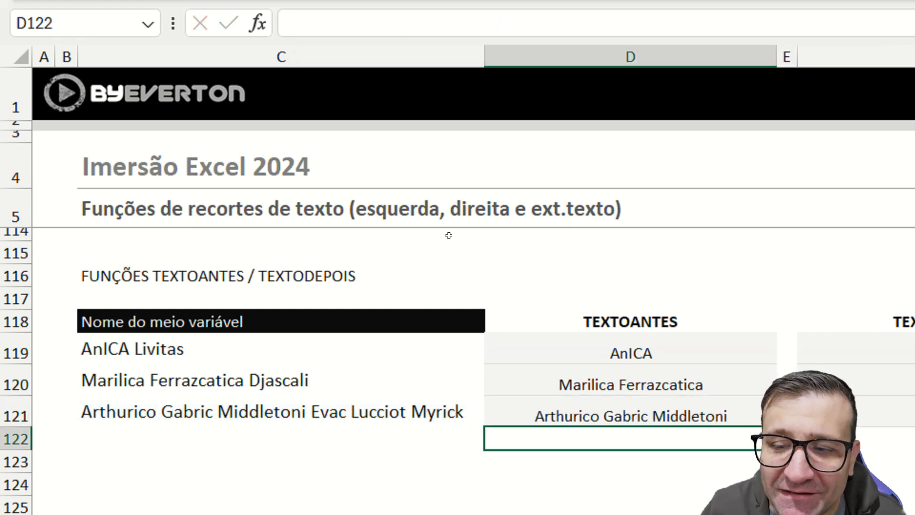
key("Up")
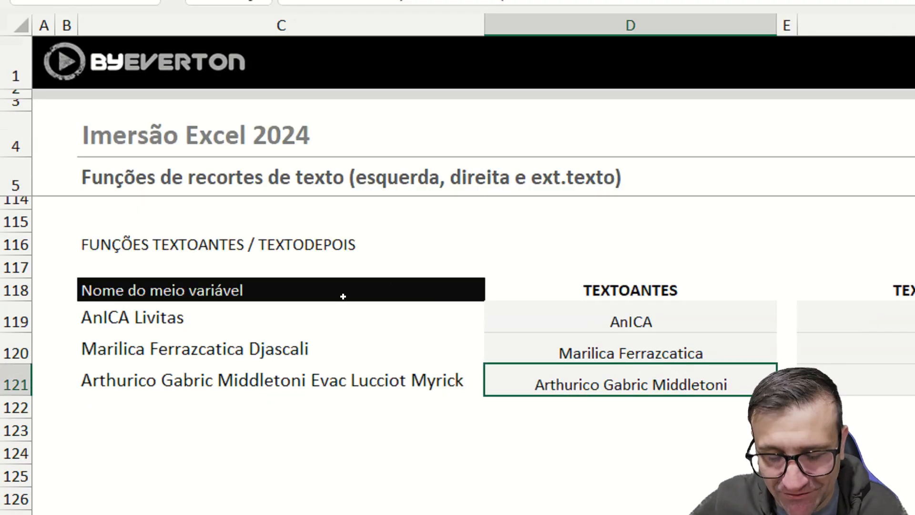
mouse_move(56, 356)
left_mouse_down()
mouse_move(164, 405)
mouse_move(314, 404)
left_mouse_up()
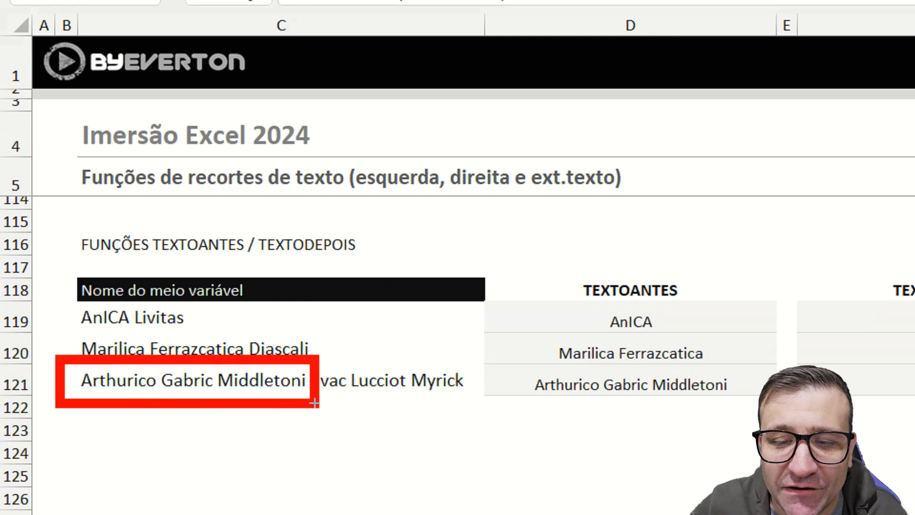
mouse_move(501, 359)
left_mouse_down()
mouse_move(560, 402)
mouse_move(700, 431)
mouse_move(747, 409)
left_mouse_up()
key("Escape")
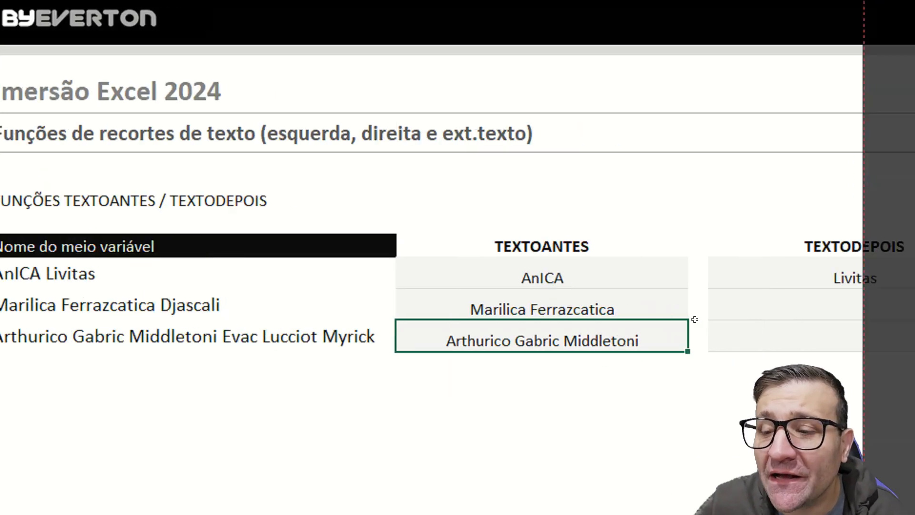
Enter the formula =TEXTODEPOIS(C121;" ";3) in F121 to extract the text after the third space.
left_click(600, 333)
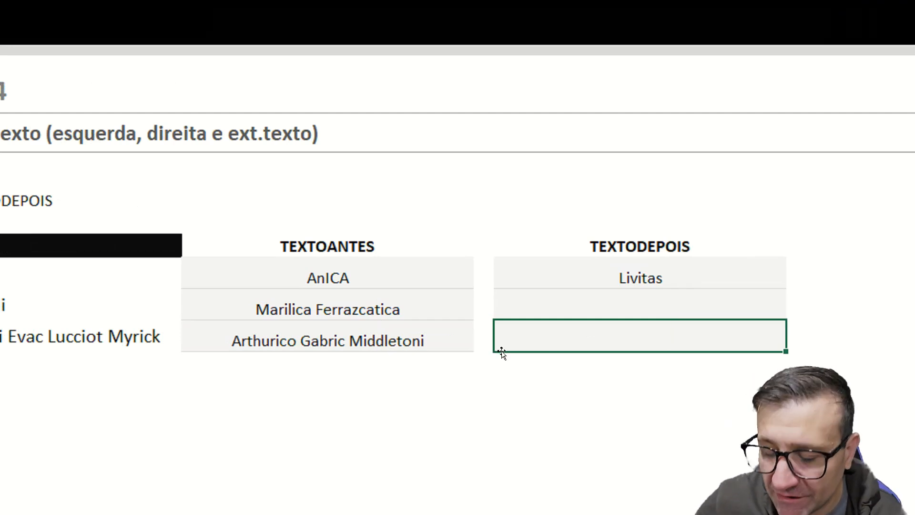
type("=text")
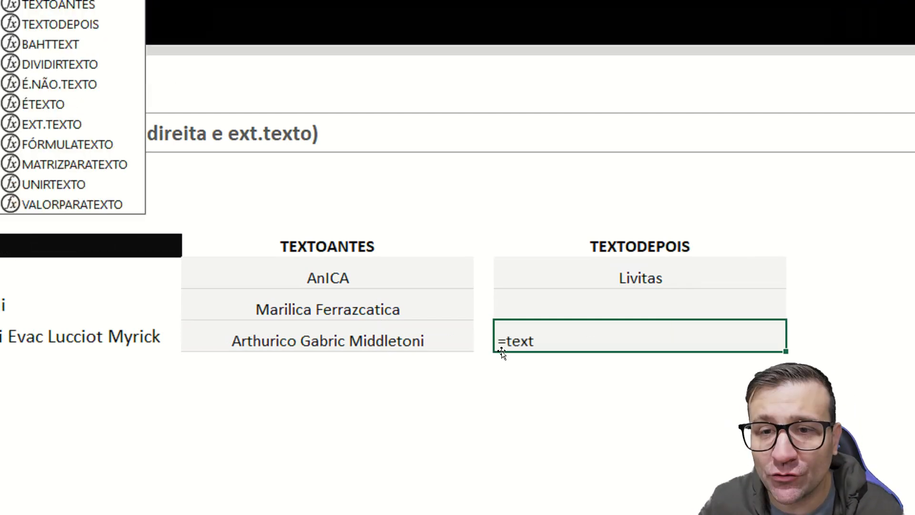
key("Down")
key("Tab")
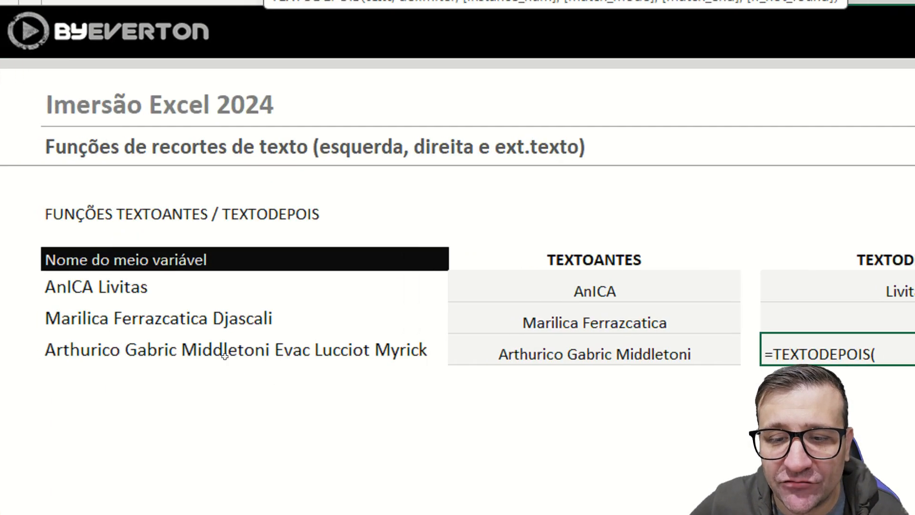
left_click(224, 355)
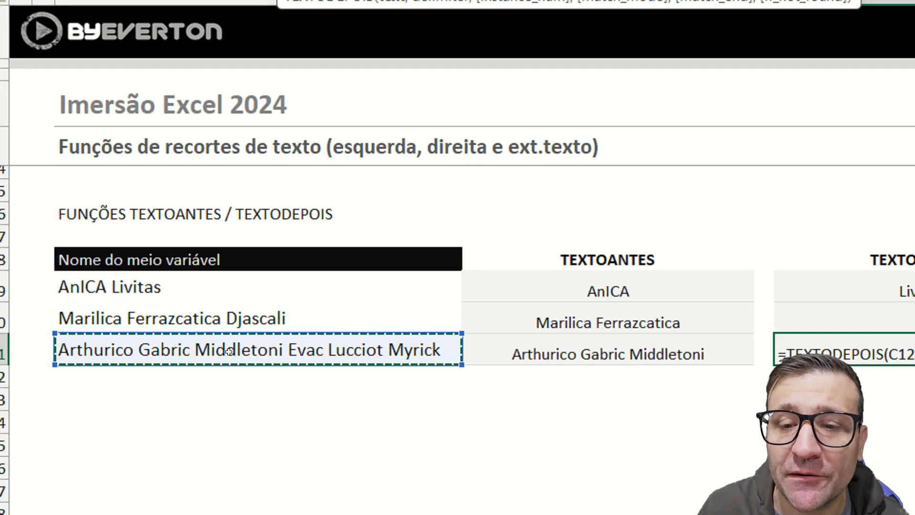
type(";")
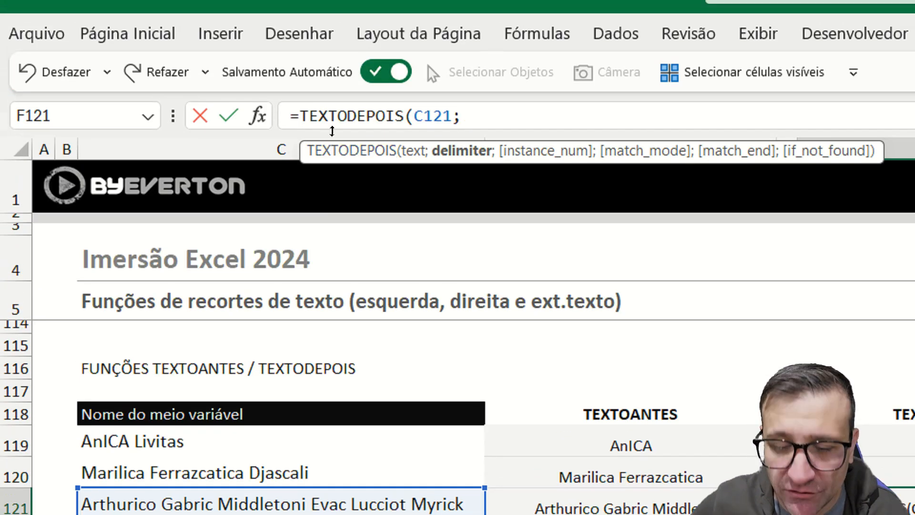
type("\" \";")
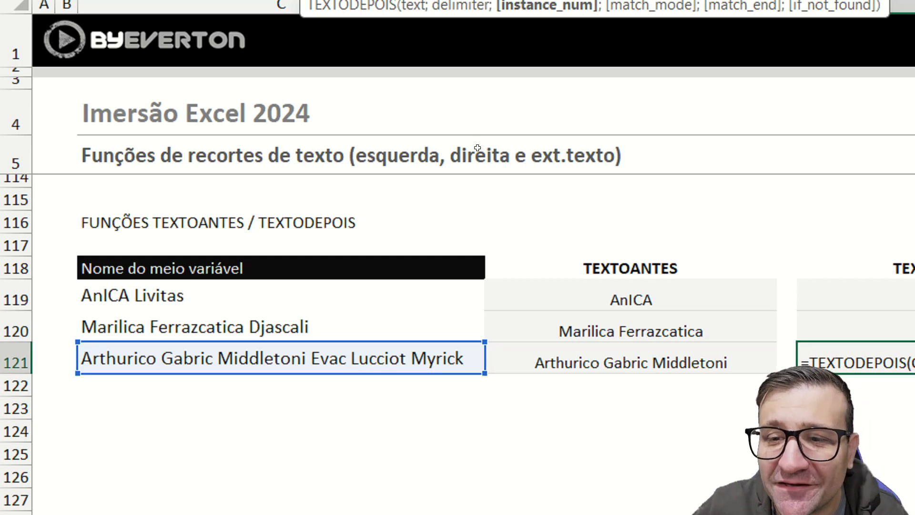
type("3)")
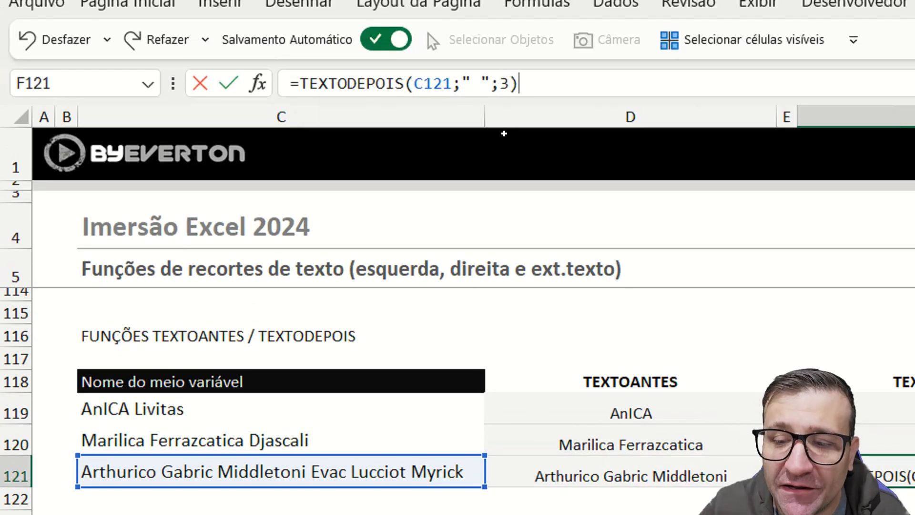
key("Return")
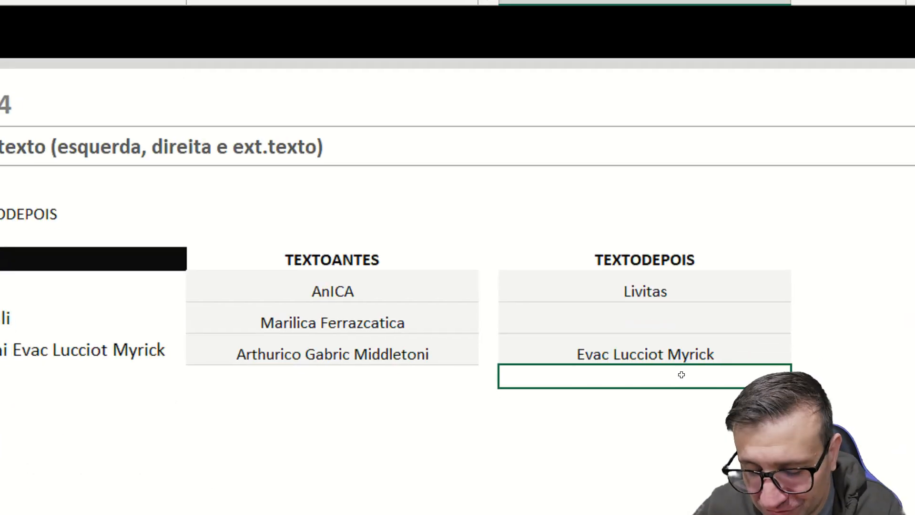
key("ctrl")
key("ctrl")
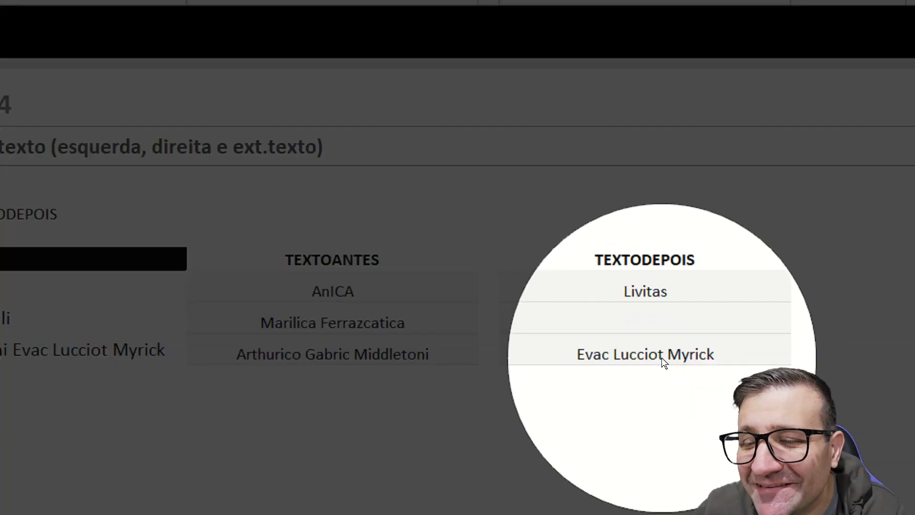
key("ctrl")
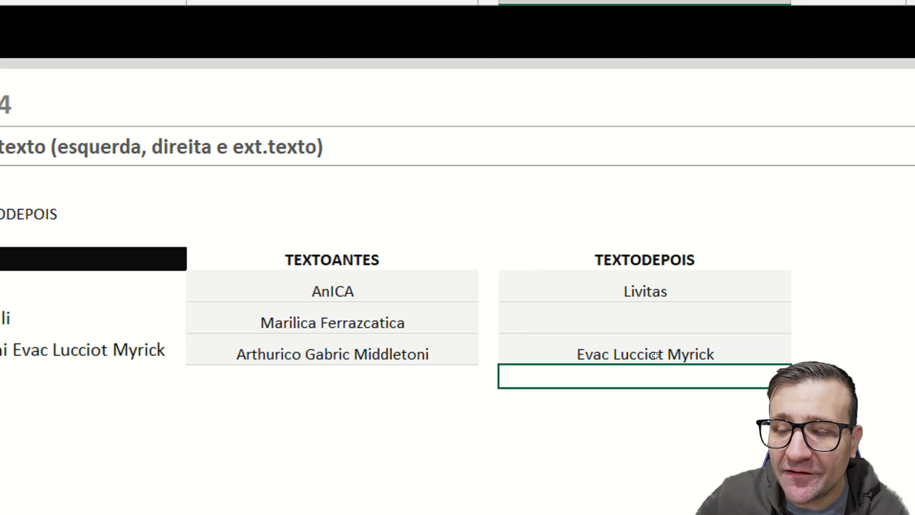